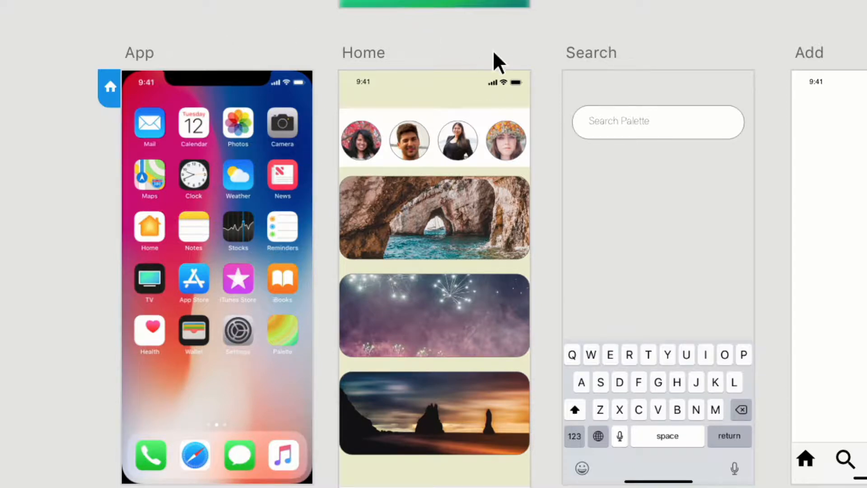
left_click(367, 50)
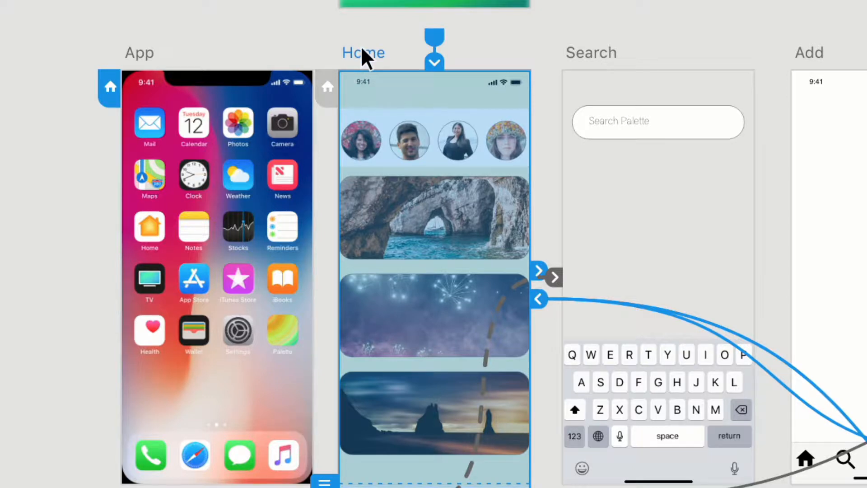
left_click(325, 90)
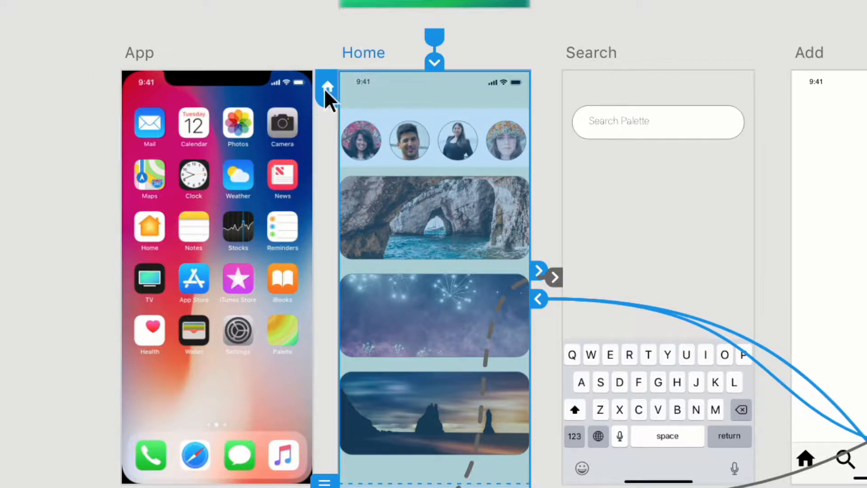
left_click(140, 53)
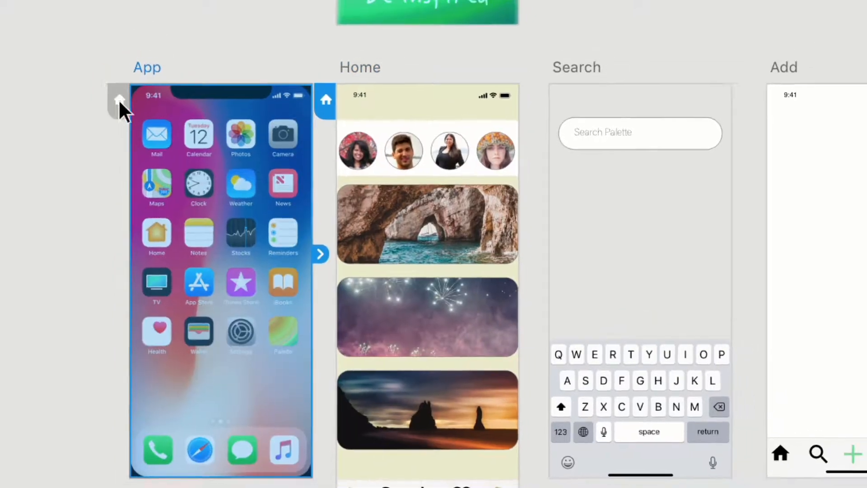
left_click(117, 98)
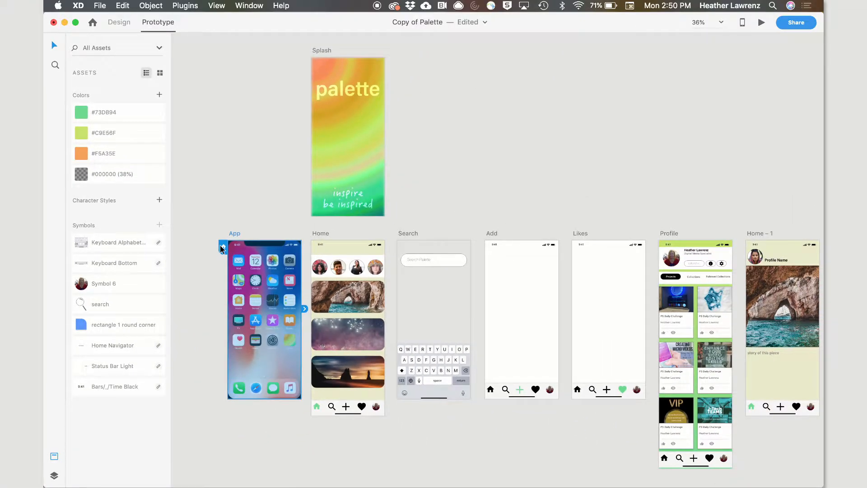
Link the Palette app icon on the App artboard to the Splash artboard
left_click(207, 312)
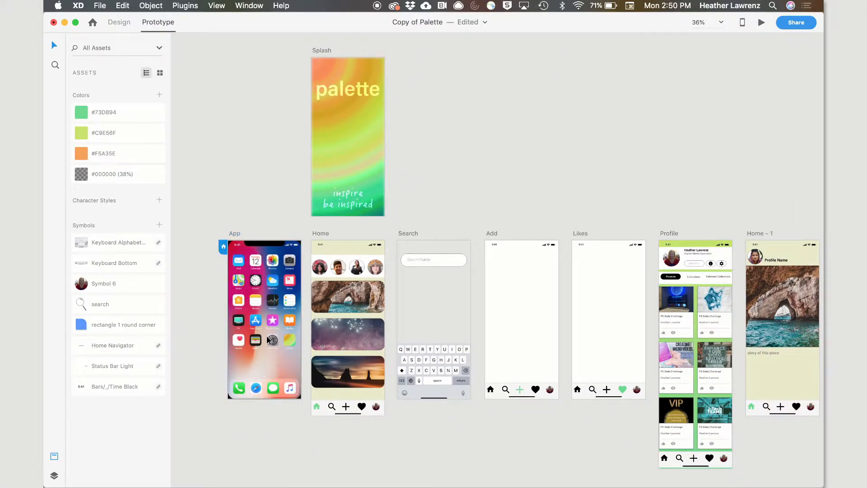
left_click(291, 342)
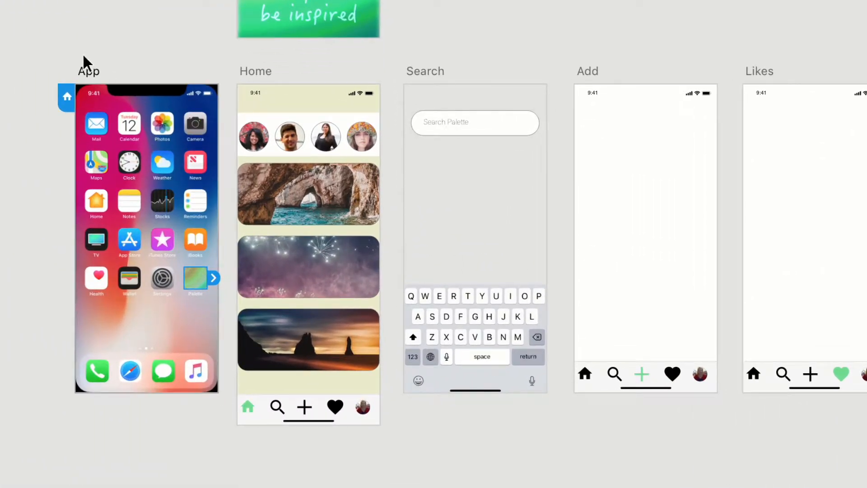
left_click(92, 91)
left_click(199, 277)
left_click_drag(214, 277, 339, 130)
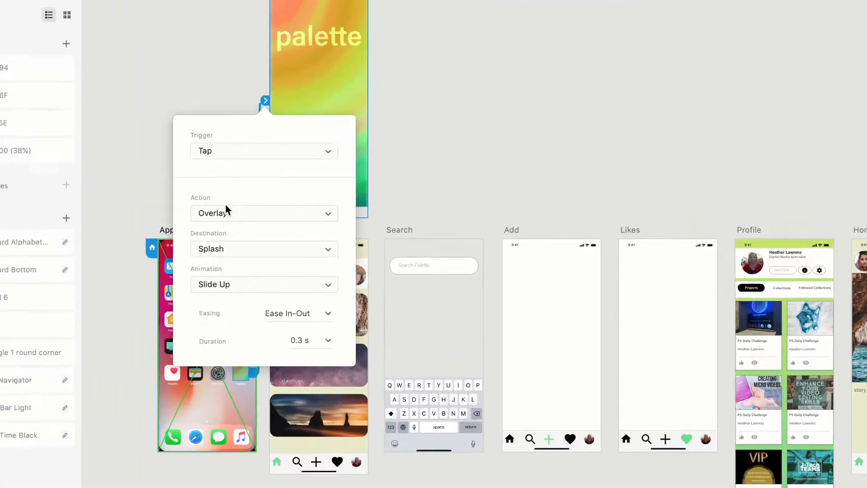
Set that interaction's action to Transition, destination Splash, and animation Push Left
left_click(283, 220)
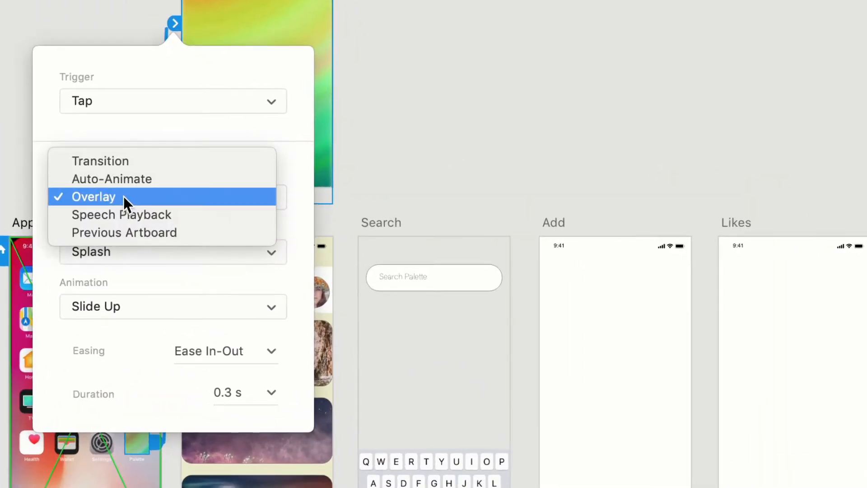
left_click(124, 155)
left_click(98, 253)
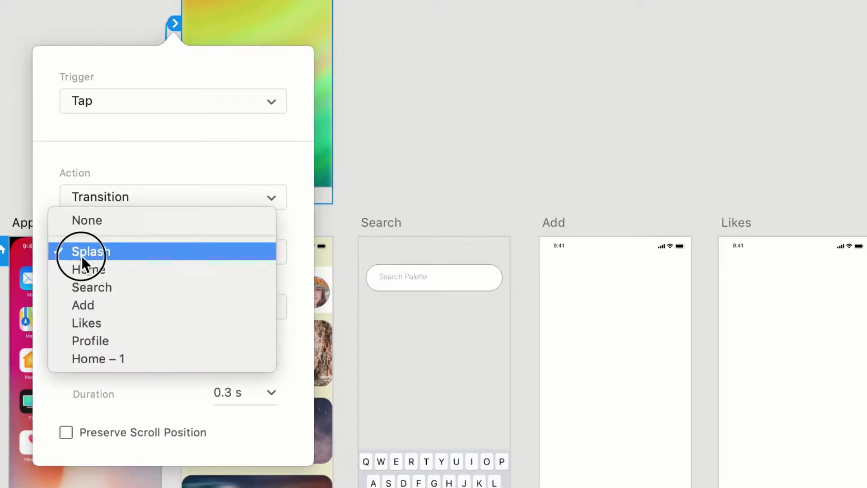
left_click(93, 252)
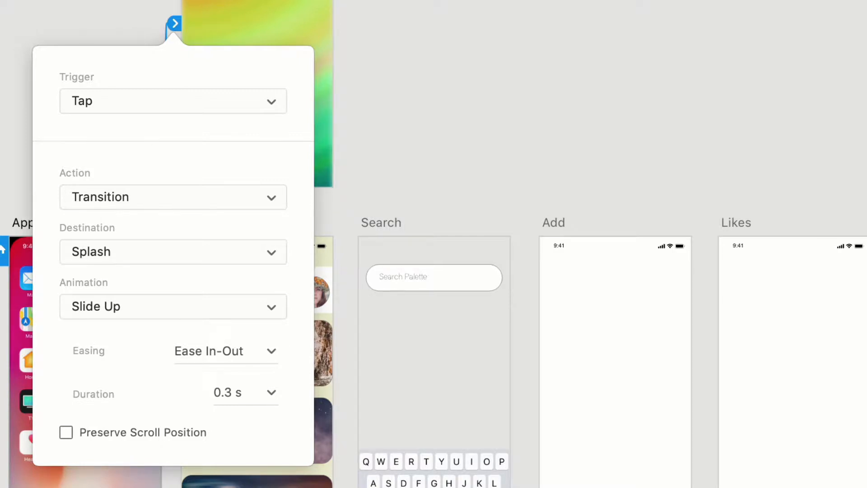
left_click(107, 305)
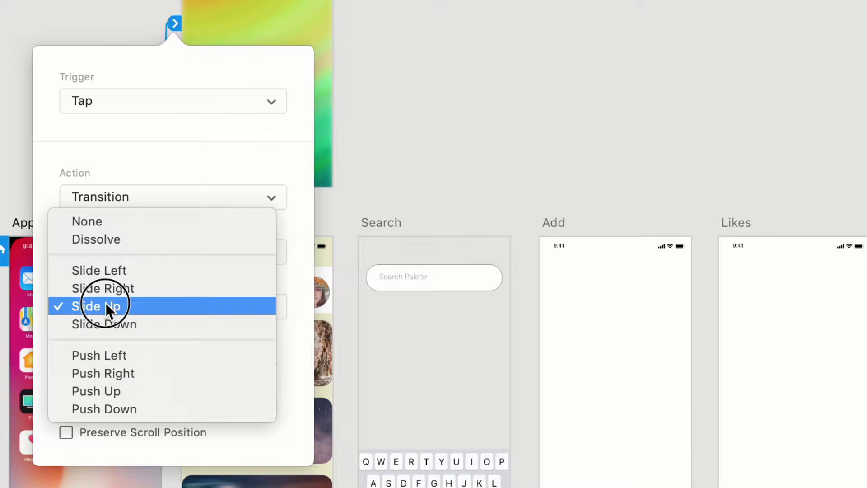
left_click(113, 355)
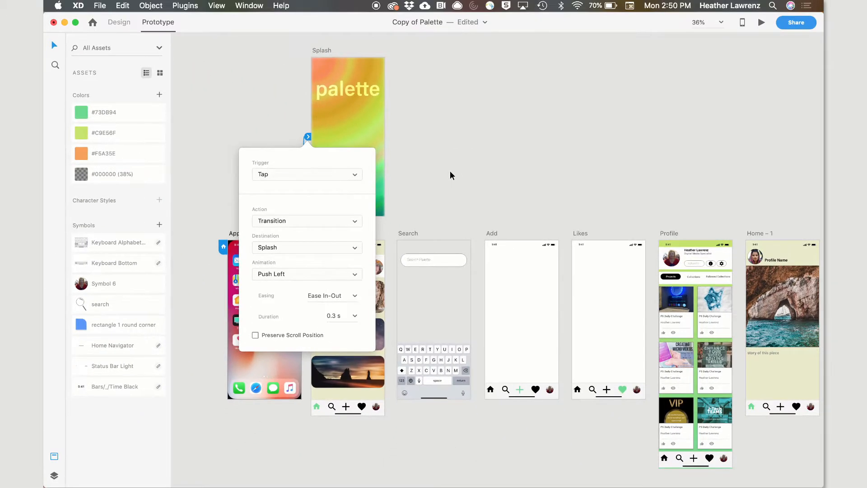
left_click(461, 118)
left_click(284, 341)
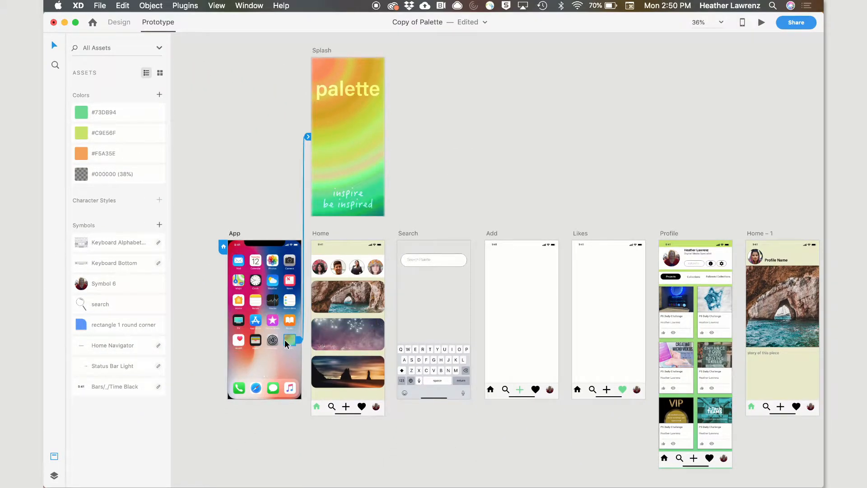
Preview the prototype and tap the Palette icon to test the transition to the splash screen
left_click(761, 22)
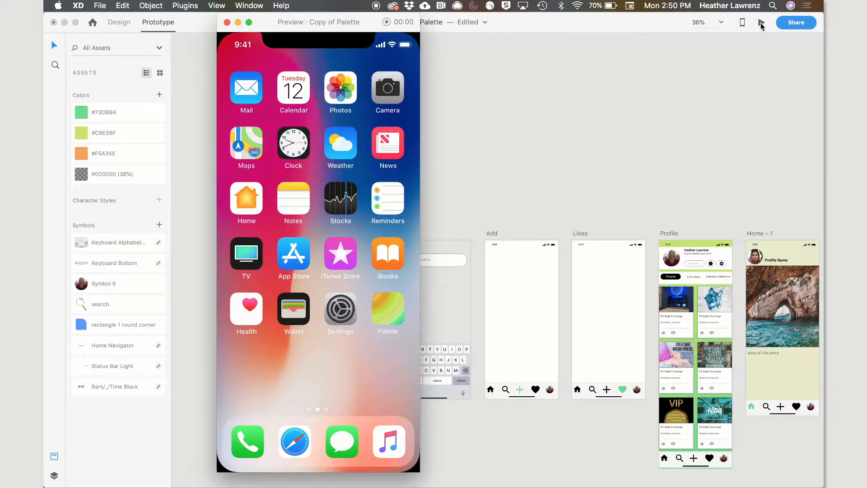
left_click(390, 311)
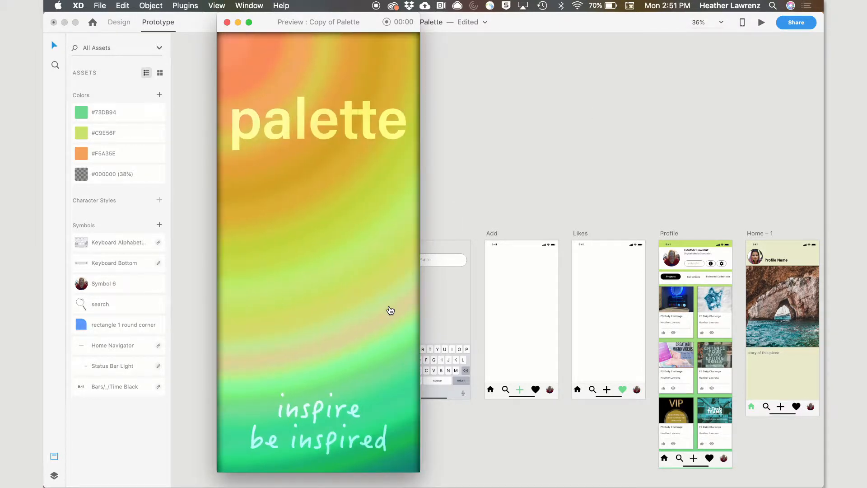
left_click(488, 139)
Wire the search icon in the Home artboard's navigation bar to the Search artboard
left_click(340, 160)
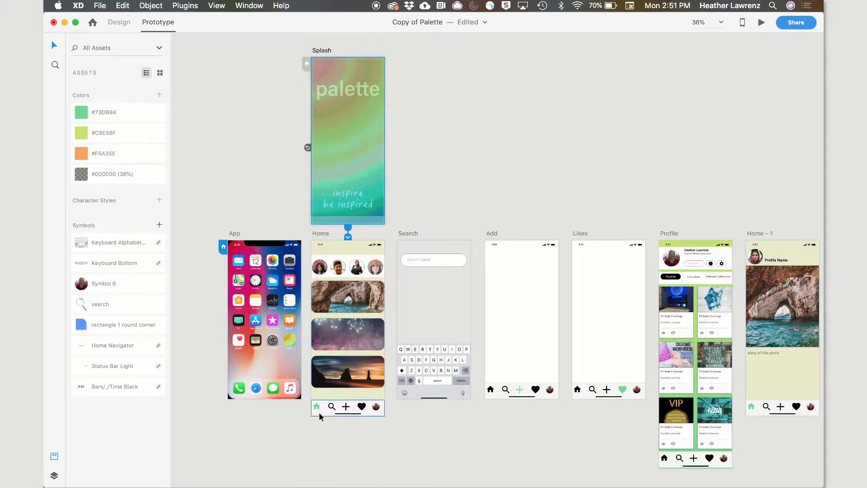
scroll(326, 432, "up", 5)
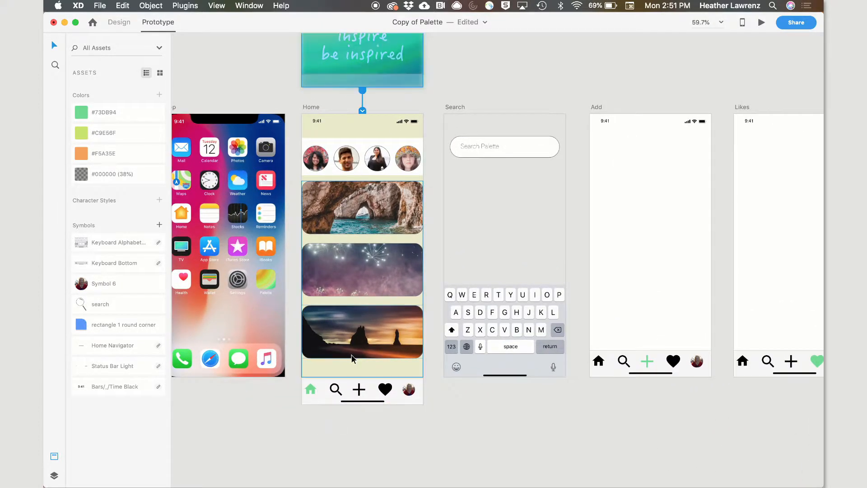
double_click(339, 391)
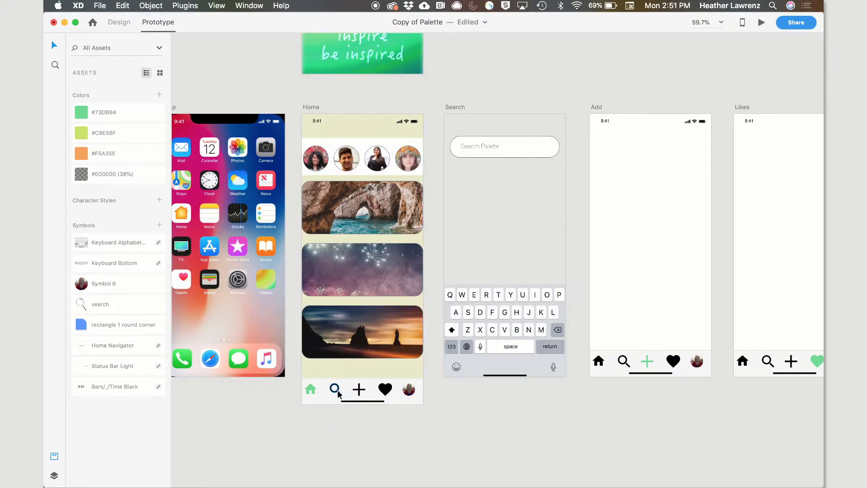
left_click(338, 391)
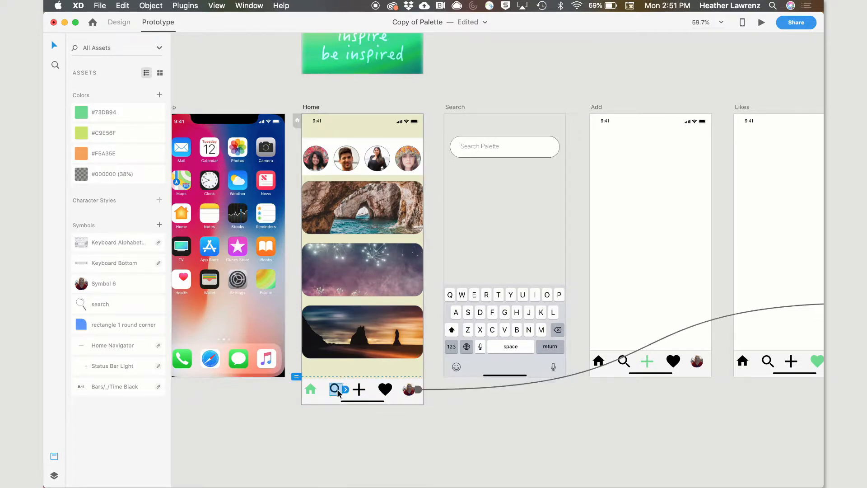
left_click(346, 390)
left_click_drag(346, 391, 501, 197)
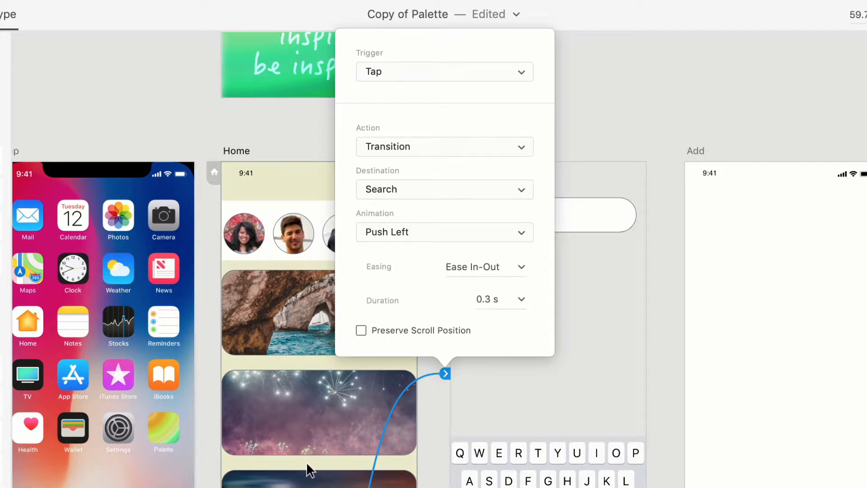
Change the search icon link's action to Overlay
left_click(423, 149)
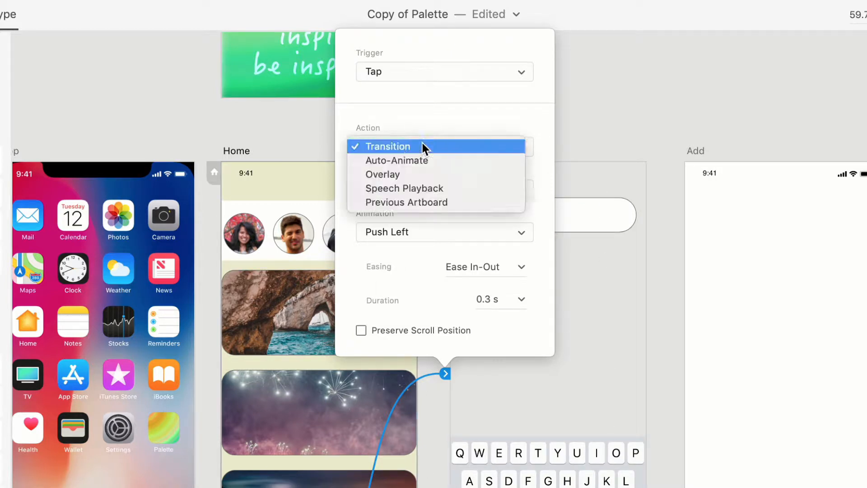
left_click(398, 174)
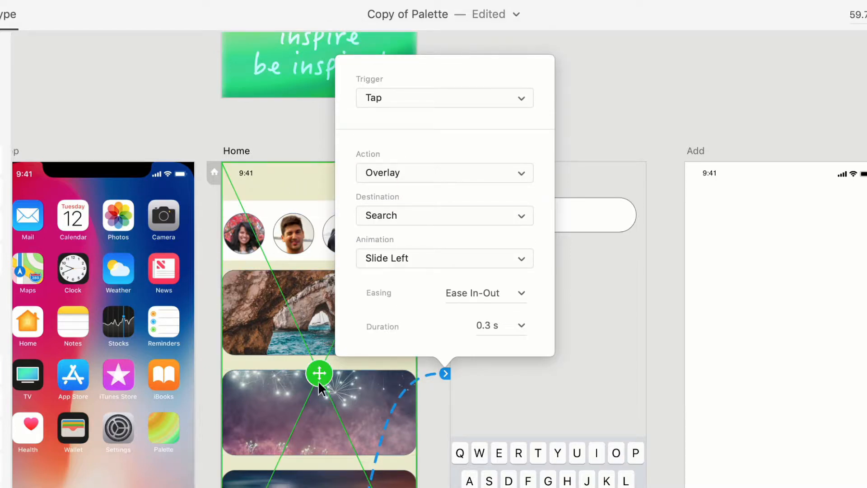
left_click(318, 367)
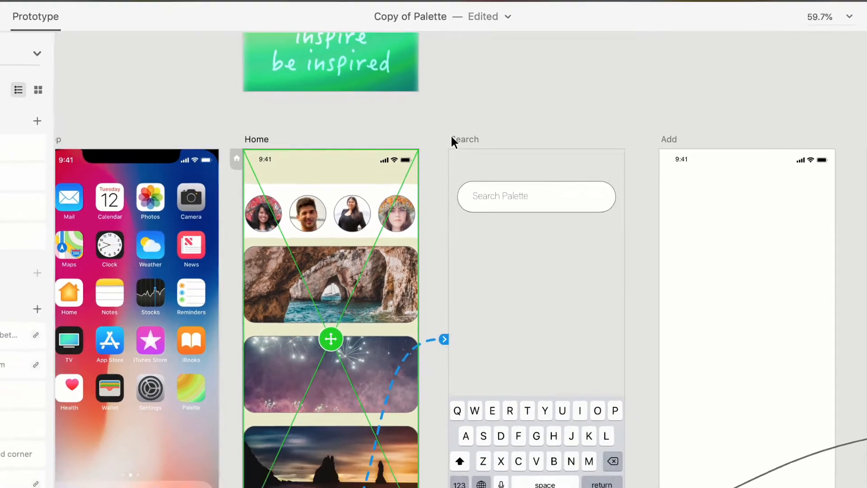
Wire the plus icon in the Home navigation bar to the Add artboard
left_click(357, 398)
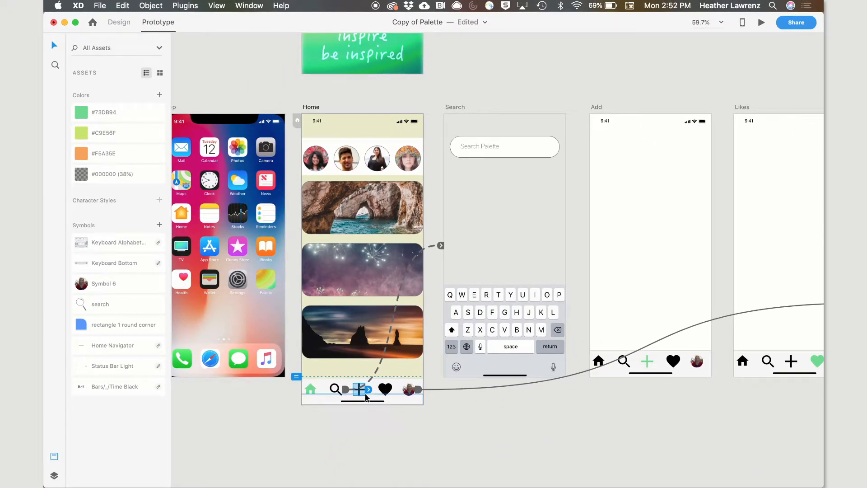
left_click(369, 390)
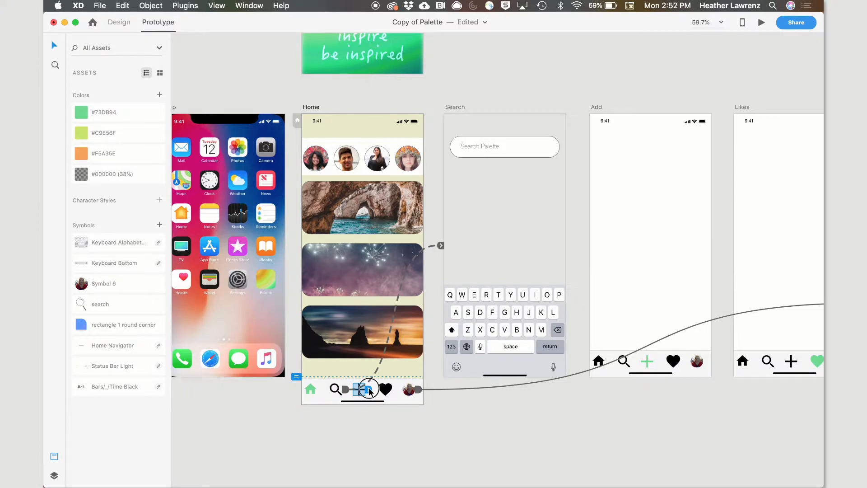
left_click_drag(369, 390, 618, 192)
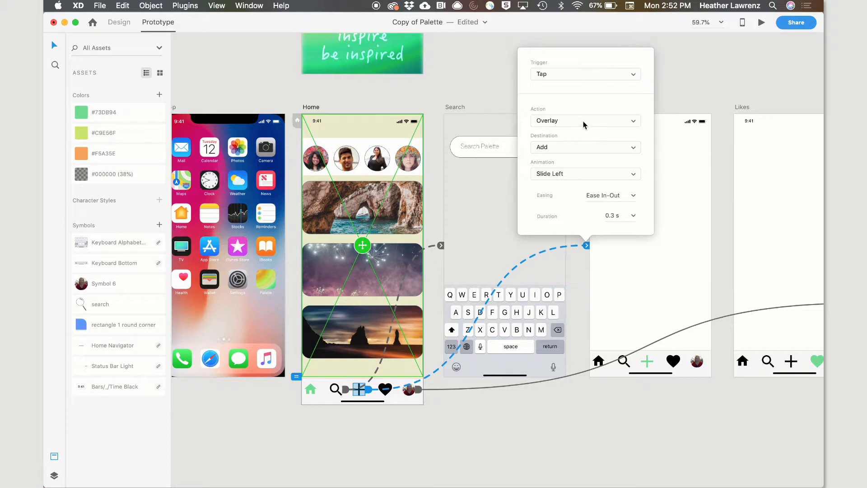
Set the Add link's action to Transition with Slide Left animation
left_click_drag(572, 122, 565, 104)
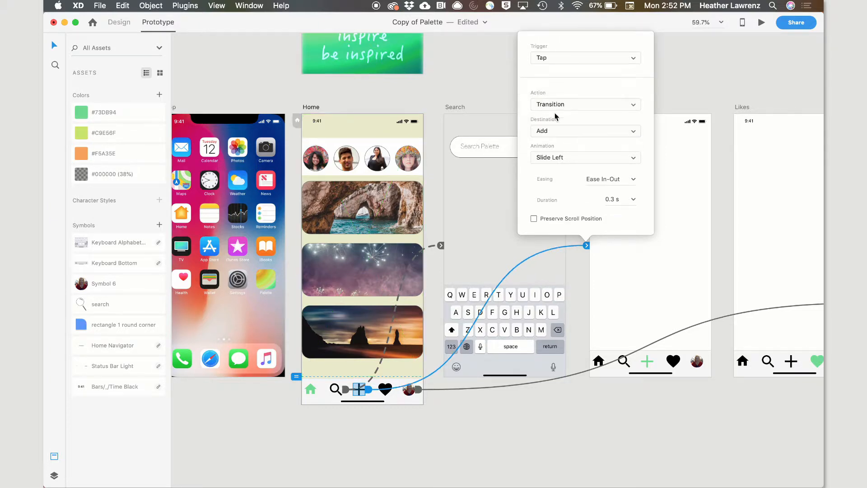
left_click(573, 157)
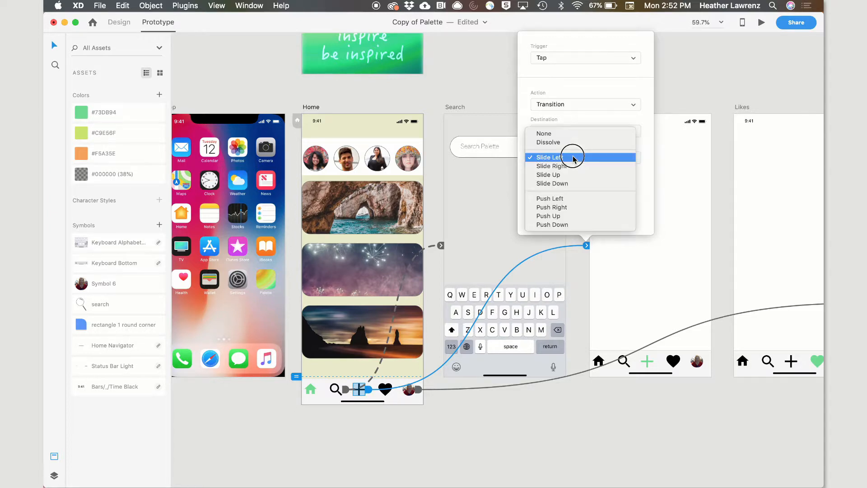
left_click(573, 158)
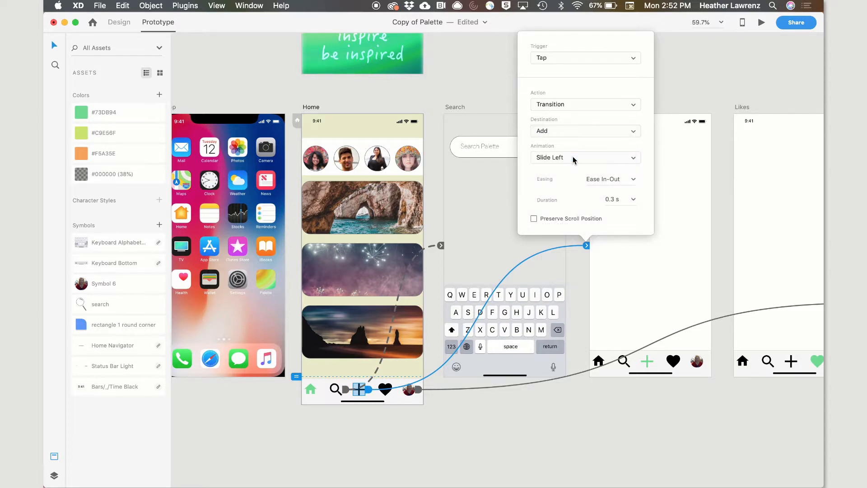
left_click(409, 390)
Wire the heart icon in the Home navigation bar to the Likes artboard using Transition and Push Left
double_click(388, 390)
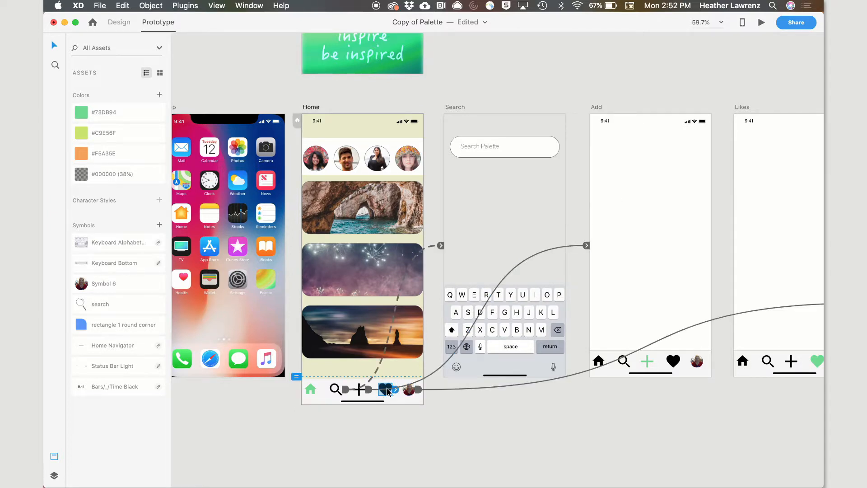
left_click(397, 391)
left_click_drag(397, 391, 751, 171)
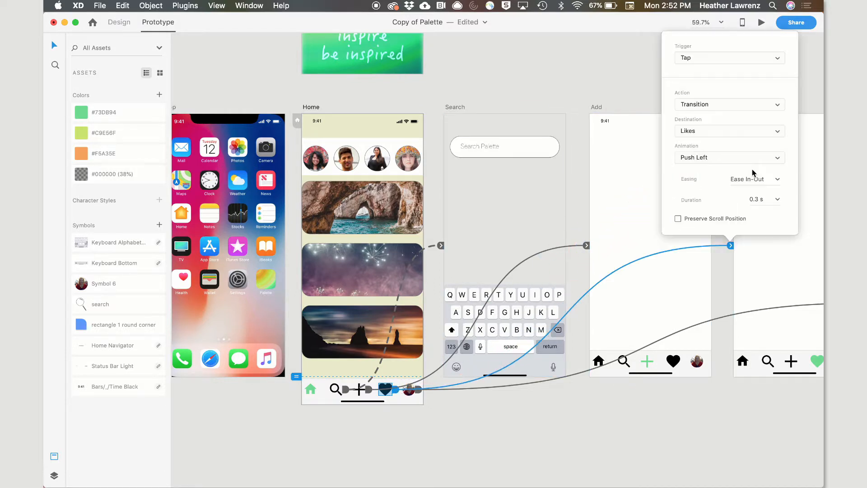
left_click(575, 87)
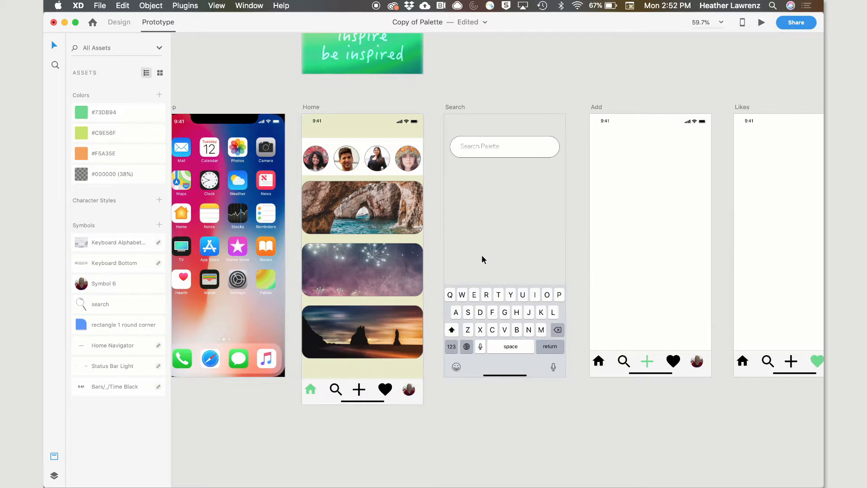
Select the Home artboard to review all of its navigation links across the artboards
scroll(403, 215, "right", 5)
scroll(404, 215, "up", 3)
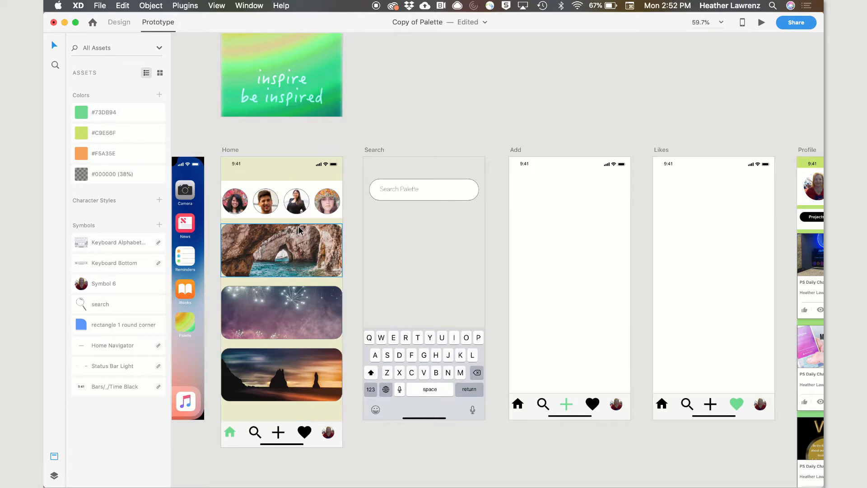
key("super+minus")
key("super+minus")
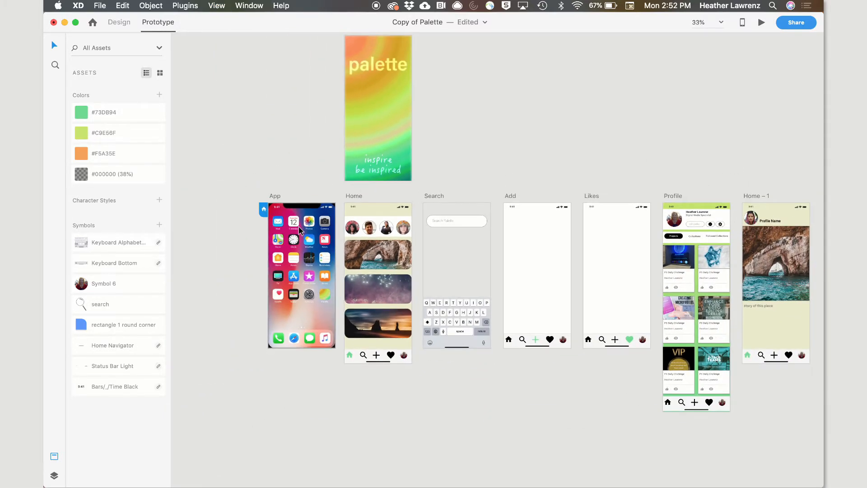
left_click(367, 248)
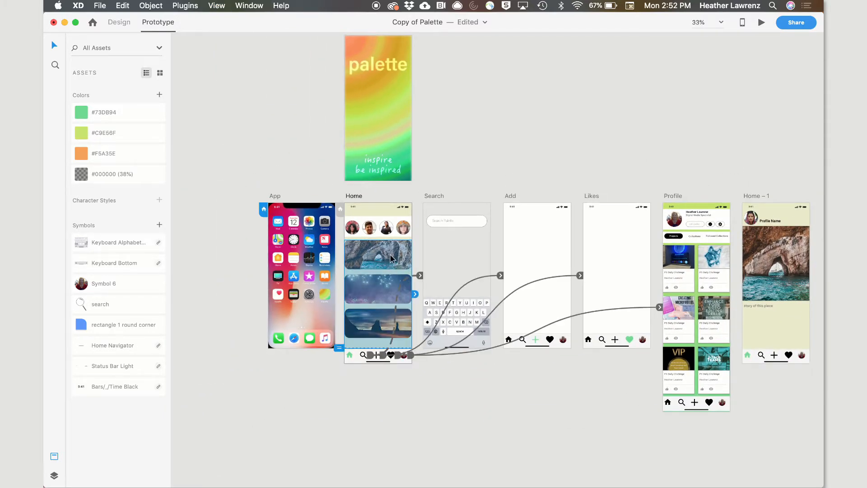
Wire the arch image in the Home artboard to the Home – 1 artboard
left_click(418, 246)
double_click(400, 247)
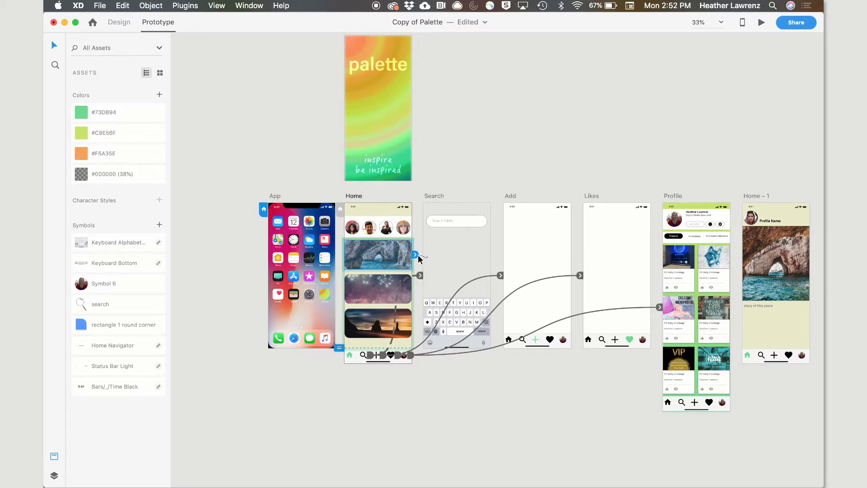
left_click_drag(415, 254, 780, 209)
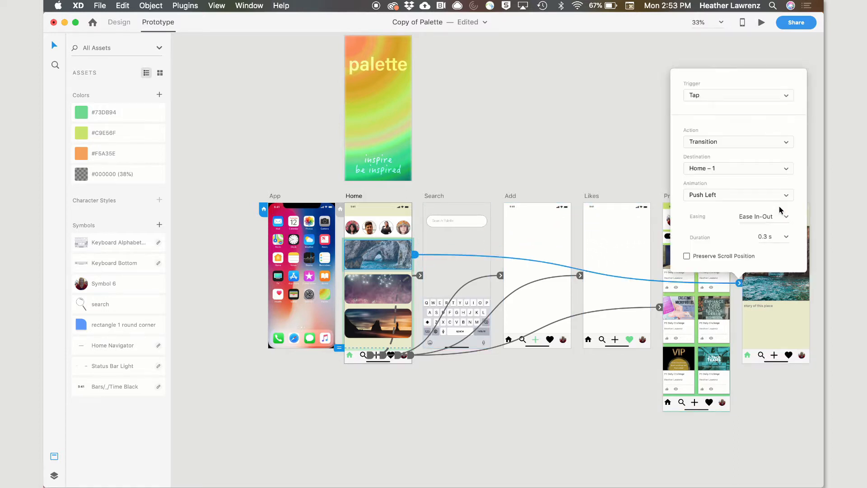
Set the arch image link's action to Auto-Animate
left_click(703, 142)
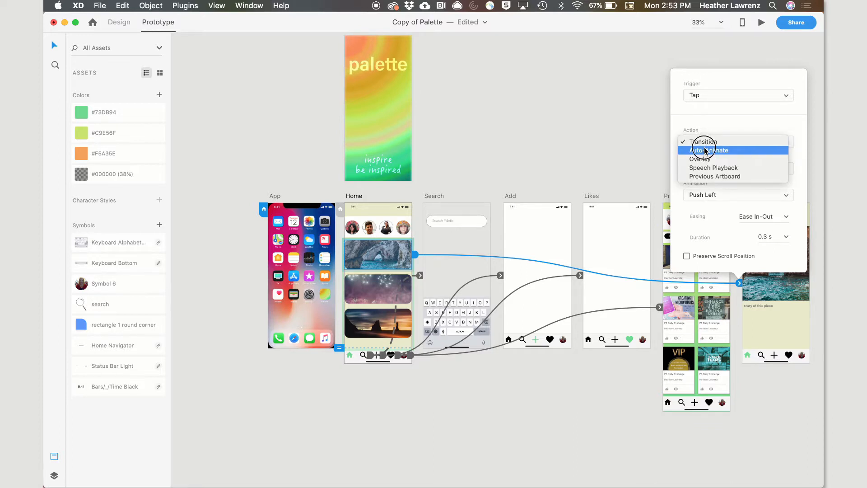
left_click(705, 151)
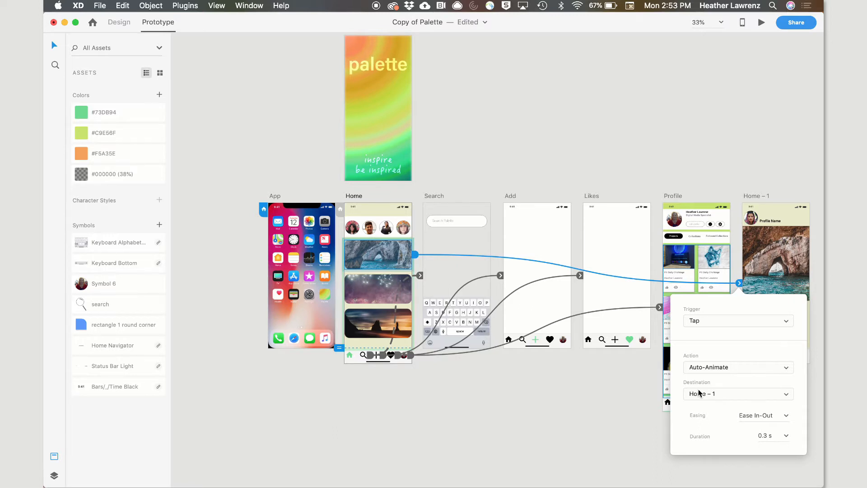
left_click(786, 236)
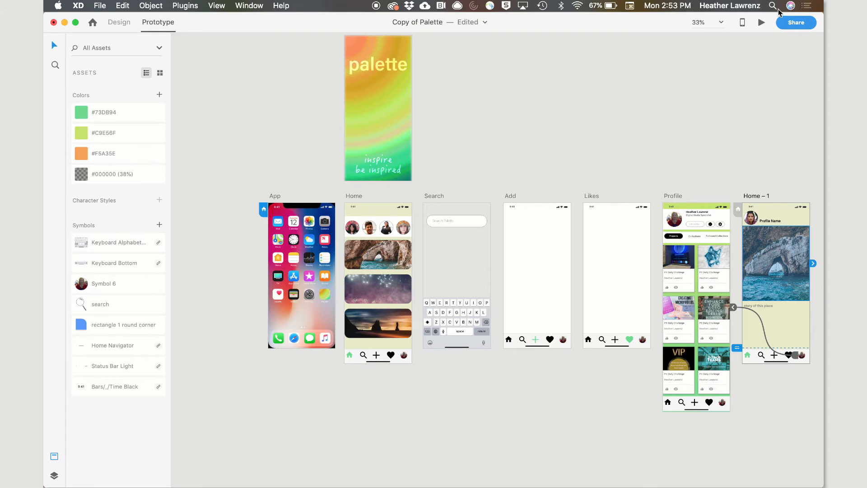
left_click(593, 113)
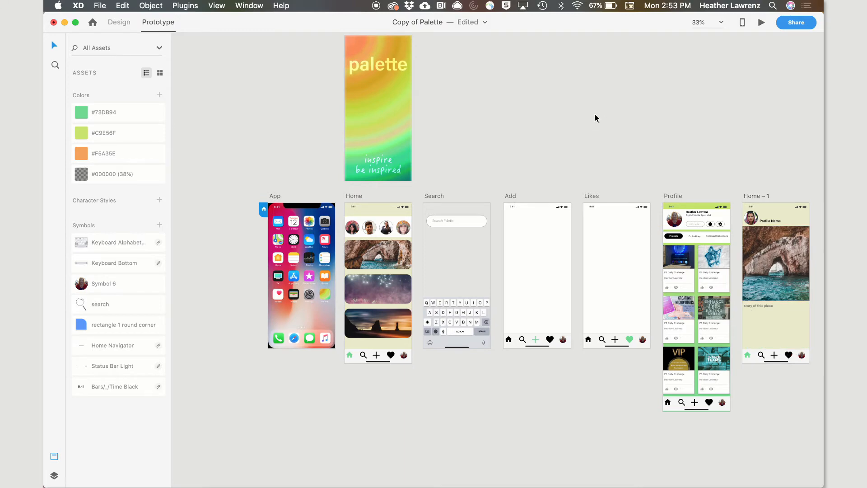
Open the prototype preview and tap the Palette app icon to test the launch link
left_click(321, 291)
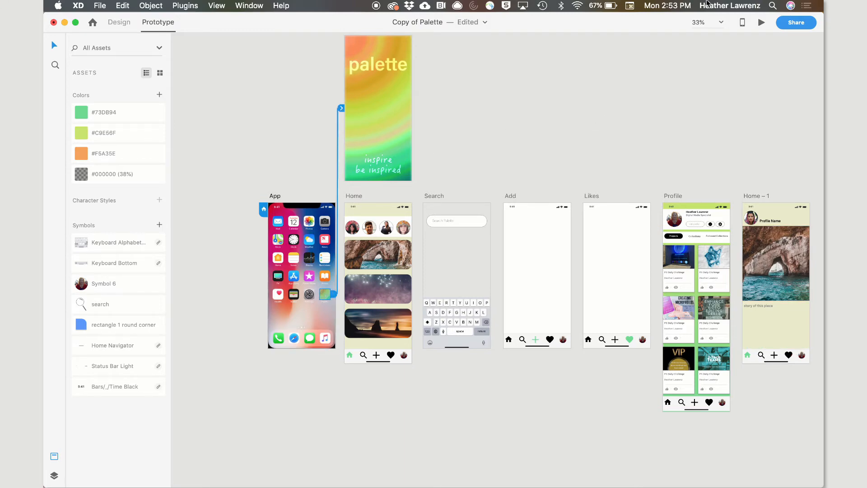
left_click(762, 24)
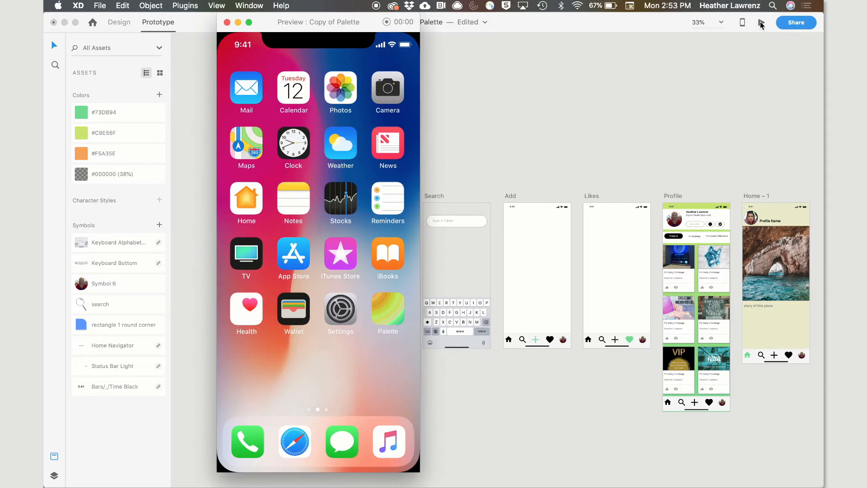
left_click(388, 314)
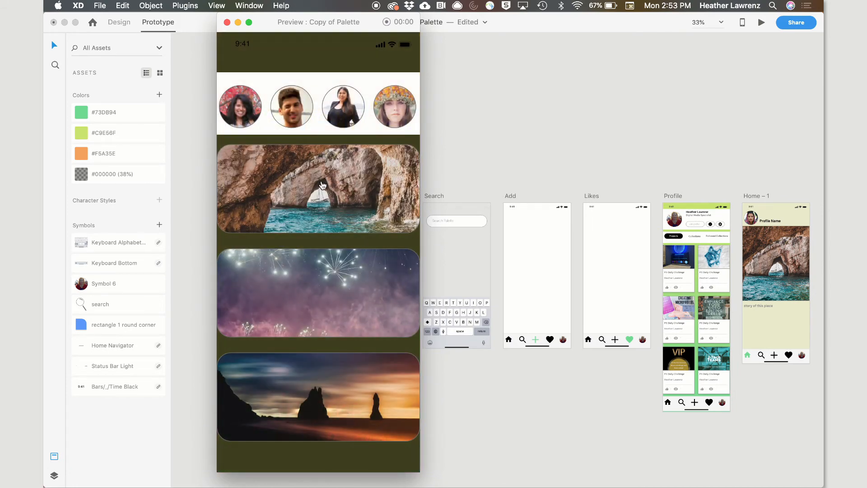
In the preview, scroll the Home screen and test the search icon and arch image links
scroll(323, 185, "down", 5)
left_click(274, 447)
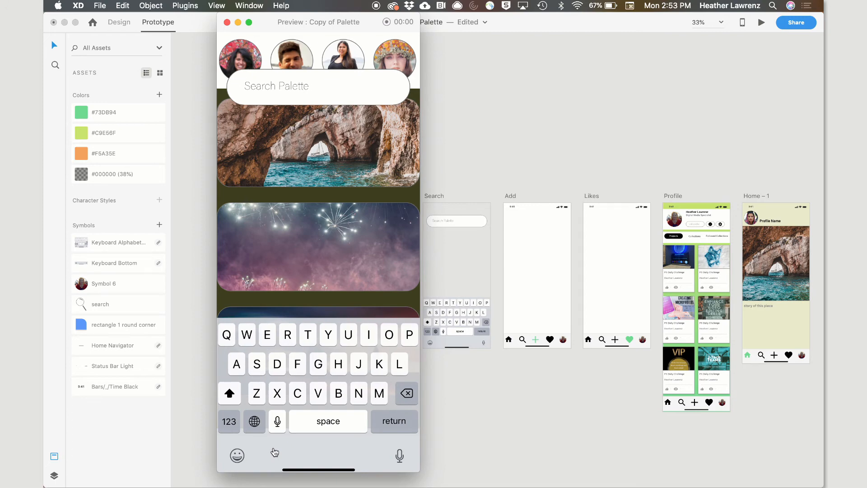
left_click(299, 220)
left_click(322, 159)
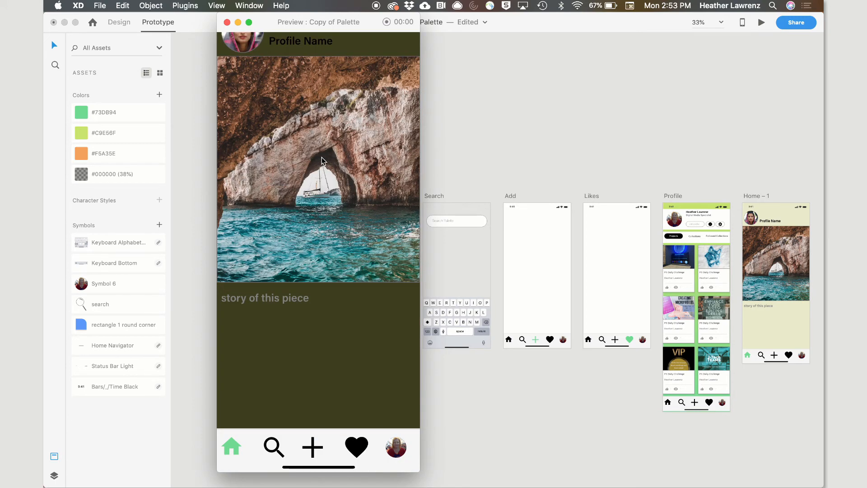
Scroll up and down the Home – 1 detail screen in the preview to check its content
scroll(323, 169, "up", 2)
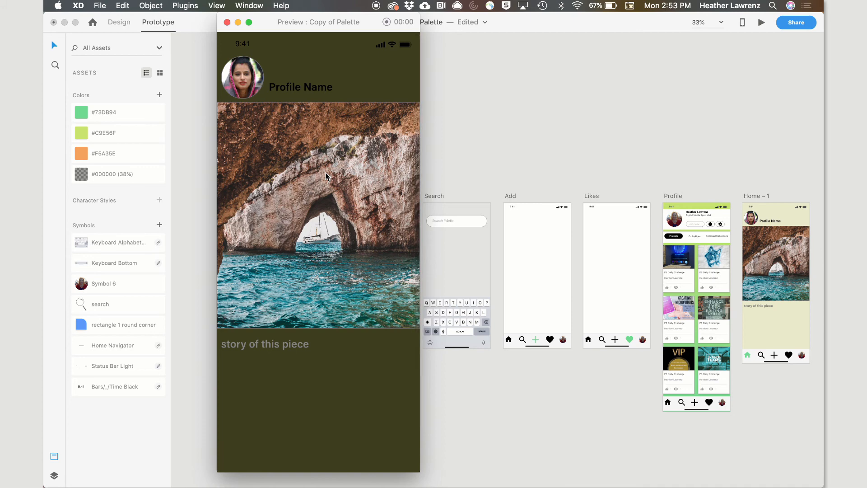
scroll(261, 300, "down", 2)
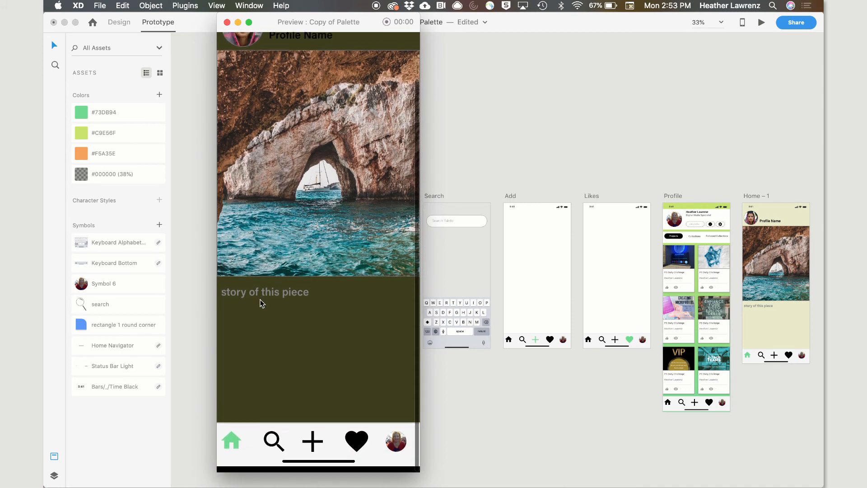
scroll(265, 304, "up", 2)
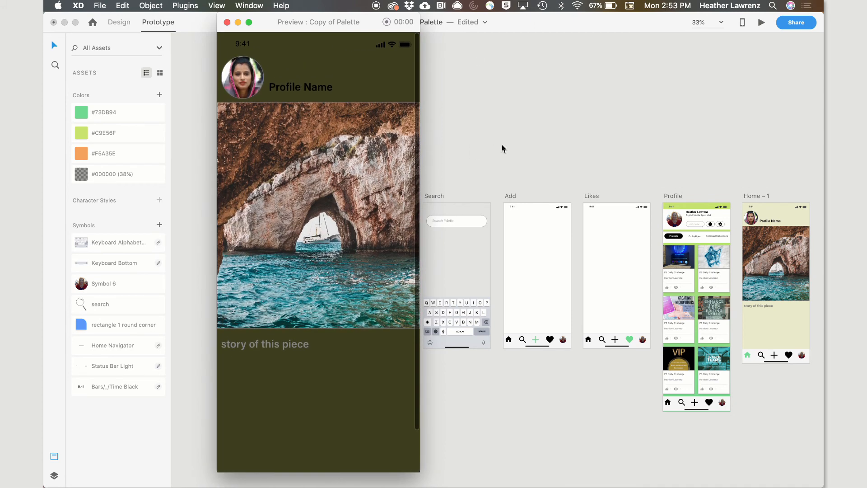
scroll(365, 270, "down", 2)
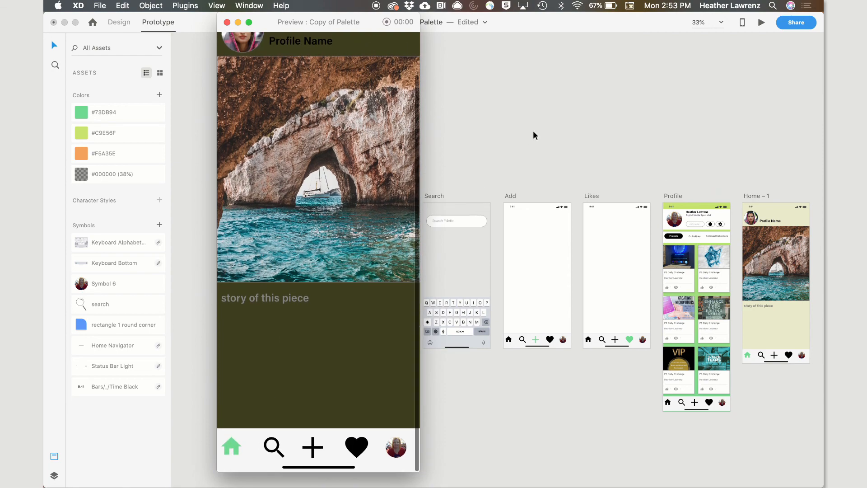